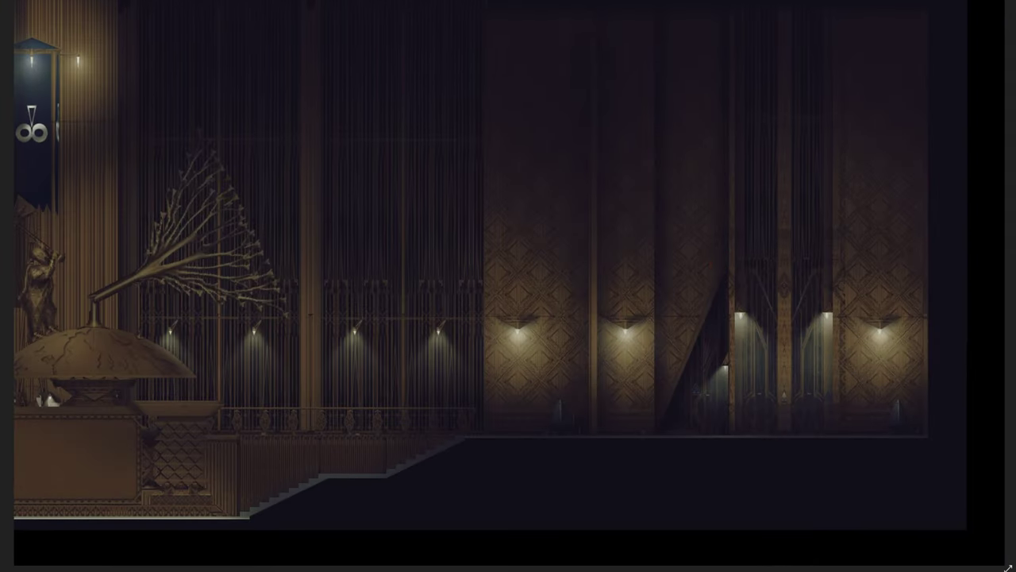
{"action": "scroll", "coordinate": [580, 227], "scroll_direction": "up", "scroll_amount": 2}
{"action": "scroll", "coordinate": [581, 227], "scroll_direction": "up", "scroll_amount": 2}
{"action": "scroll", "coordinate": [580, 227], "scroll_direction": "up", "scroll_amount": 1}
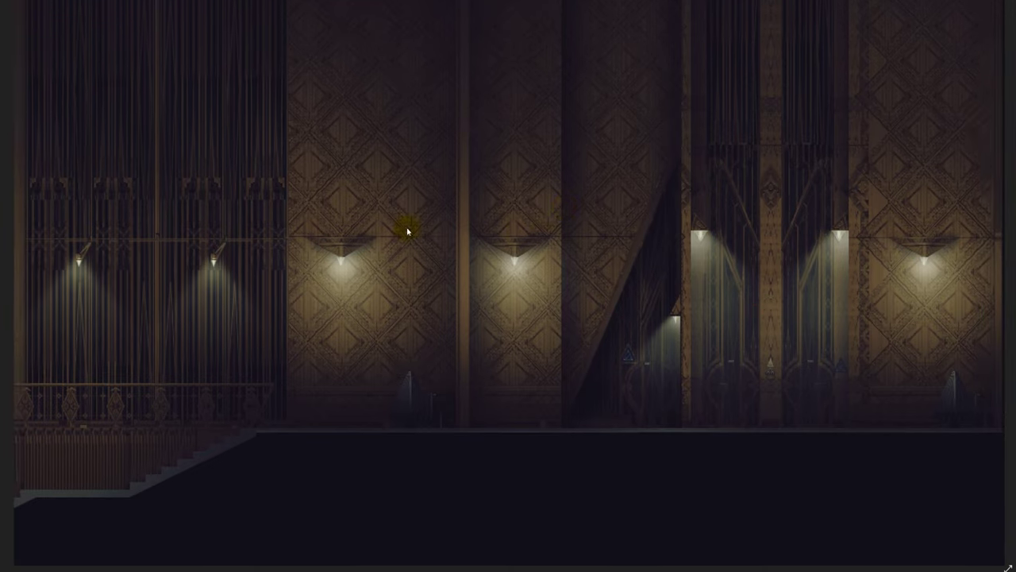
{"action": "scroll", "coordinate": [407, 230], "scroll_direction": "down", "scroll_amount": 2}
{"action": "scroll", "coordinate": [659, 222], "scroll_direction": "up", "scroll_amount": 3}
{"action": "scroll", "coordinate": [734, 237], "scroll_direction": "up", "scroll_amount": 3}
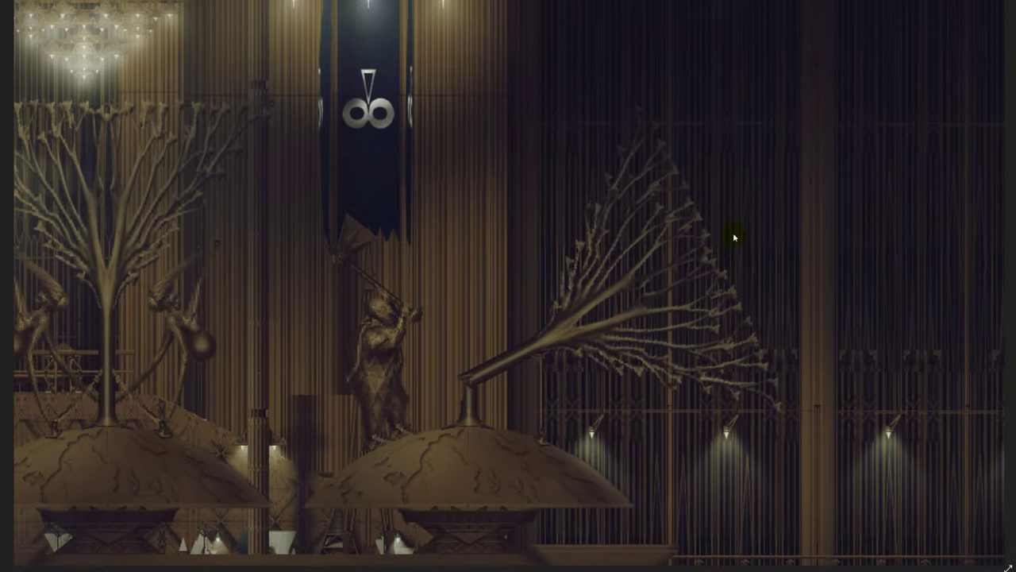
{"action": "scroll", "coordinate": [637, 153], "scroll_direction": "down", "scroll_amount": 2}
{"action": "scroll", "coordinate": [637, 154], "scroll_direction": "down", "scroll_amount": 2}
{"action": "scroll", "coordinate": [637, 153], "scroll_direction": "down", "scroll_amount": 3}
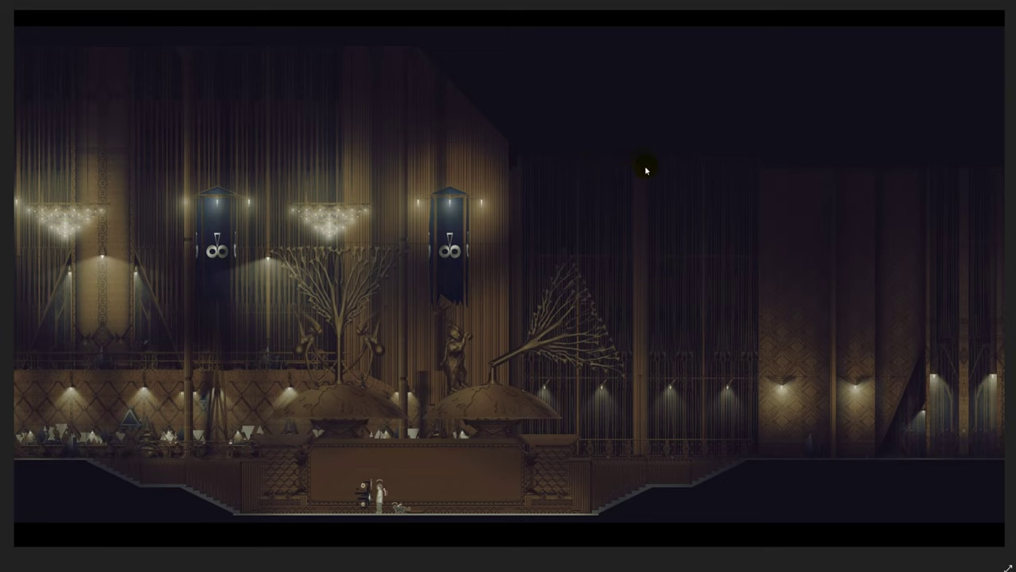
{"action": "scroll", "coordinate": [444, 262], "scroll_direction": "up", "scroll_amount": 2}
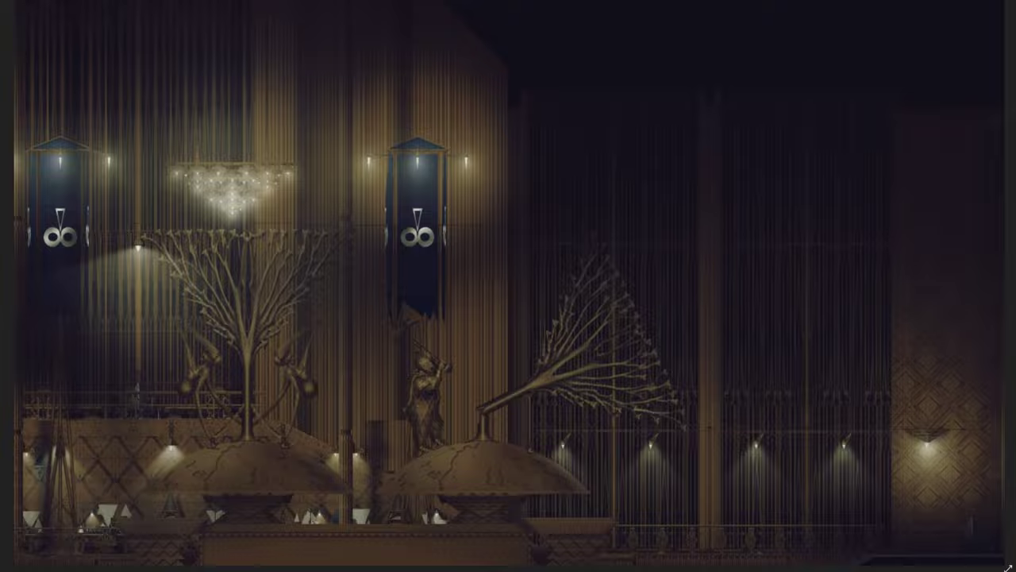
{"action": "scroll", "coordinate": [445, 262], "scroll_direction": "up", "scroll_amount": 2}
{"action": "scroll", "coordinate": [624, 344], "scroll_direction": "up", "scroll_amount": 2}
Pan across the banner and dark upper wall toward the central platform.
{"action": "left_click_drag", "start_coordinate": [662, 266], "coordinate": [704, 327]}
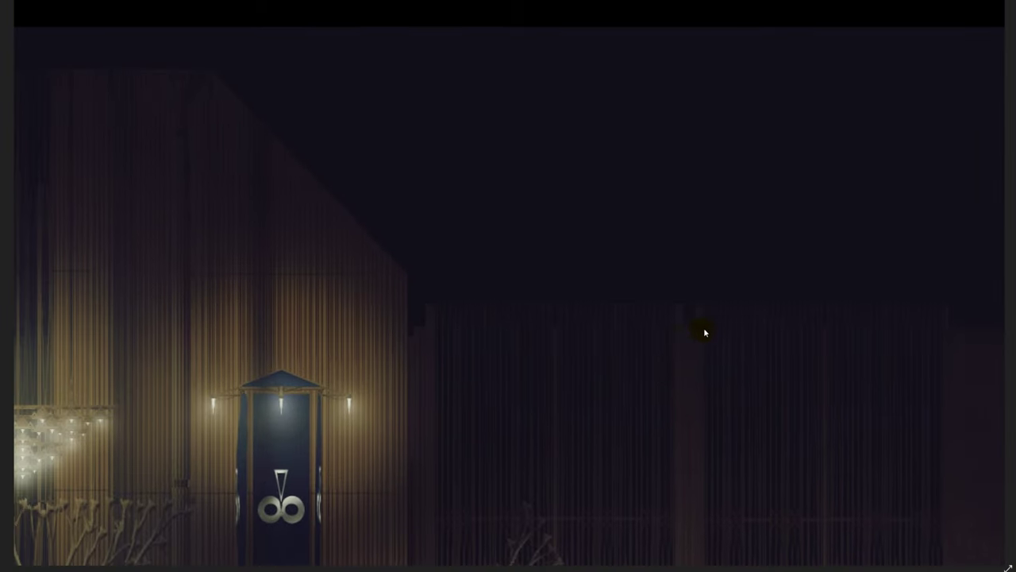
{"action": "scroll", "coordinate": [536, 352], "scroll_direction": "down", "scroll_amount": 2}
{"action": "scroll", "coordinate": [730, 349], "scroll_direction": "up", "scroll_amount": 3}
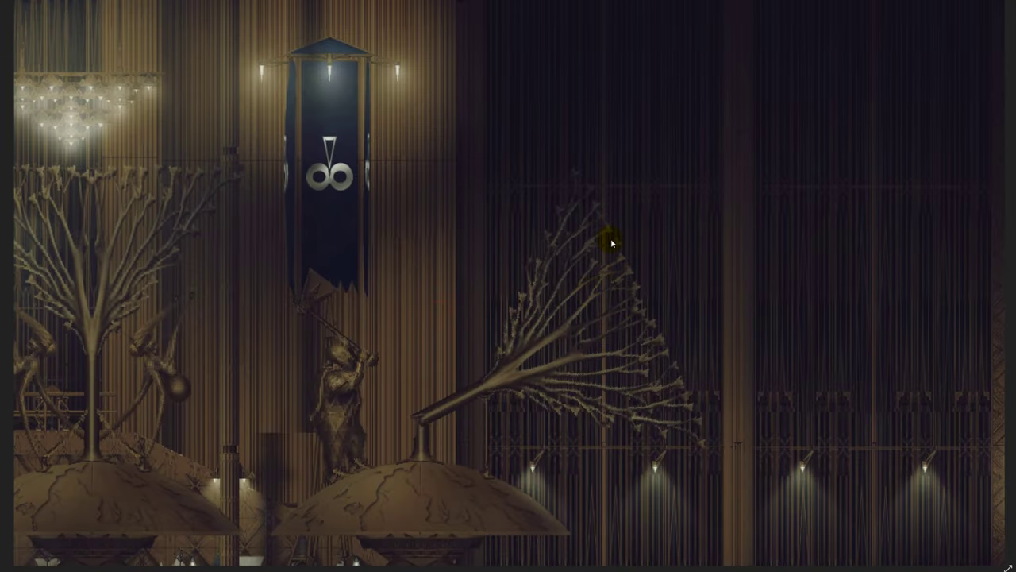
{"action": "scroll", "coordinate": [659, 292], "scroll_direction": "down", "scroll_amount": 3}
{"action": "scroll", "coordinate": [659, 262], "scroll_direction": "down", "scroll_amount": 2}
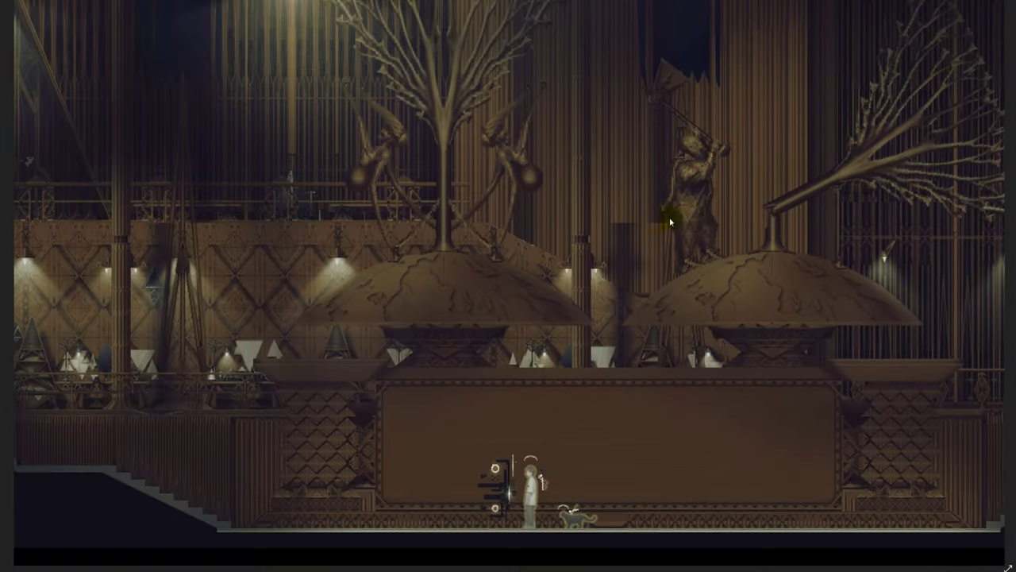
Pan the view to show the chandelier and both banners in full.
{"action": "left_click_drag", "start_coordinate": [660, 220], "coordinate": [724, 259]}
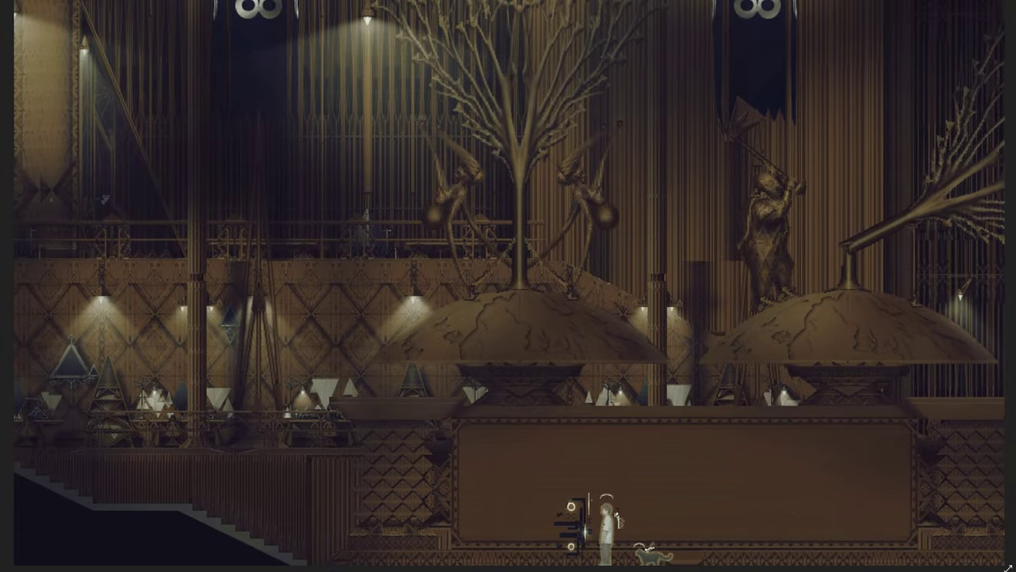
{"action": "left_click_drag", "start_coordinate": [479, 41], "coordinate": [508, 190]}
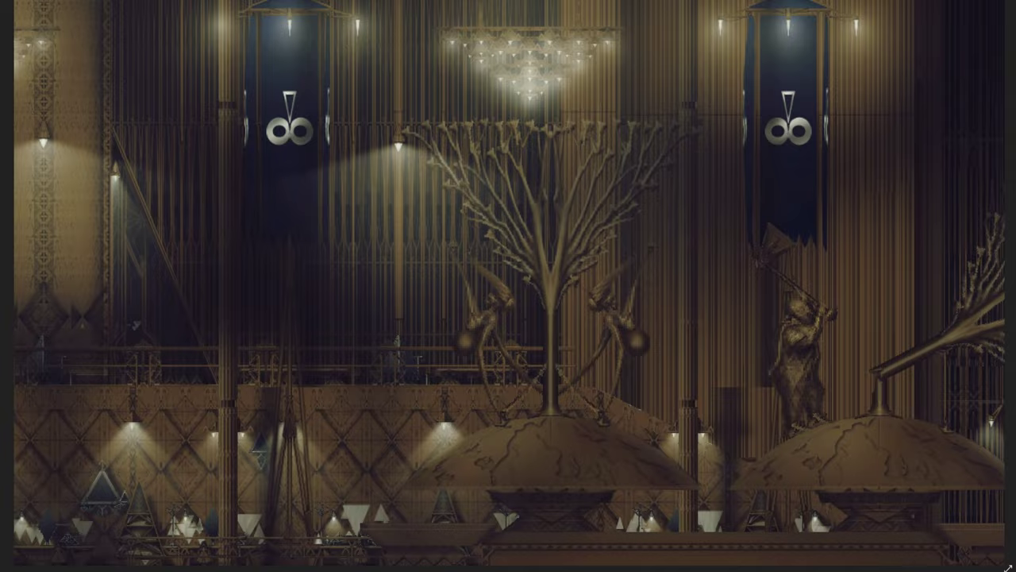
{"action": "left_click_drag", "start_coordinate": [500, 23], "coordinate": [524, 95]}
{"action": "scroll", "coordinate": [587, 238], "scroll_direction": "up", "scroll_amount": 2}
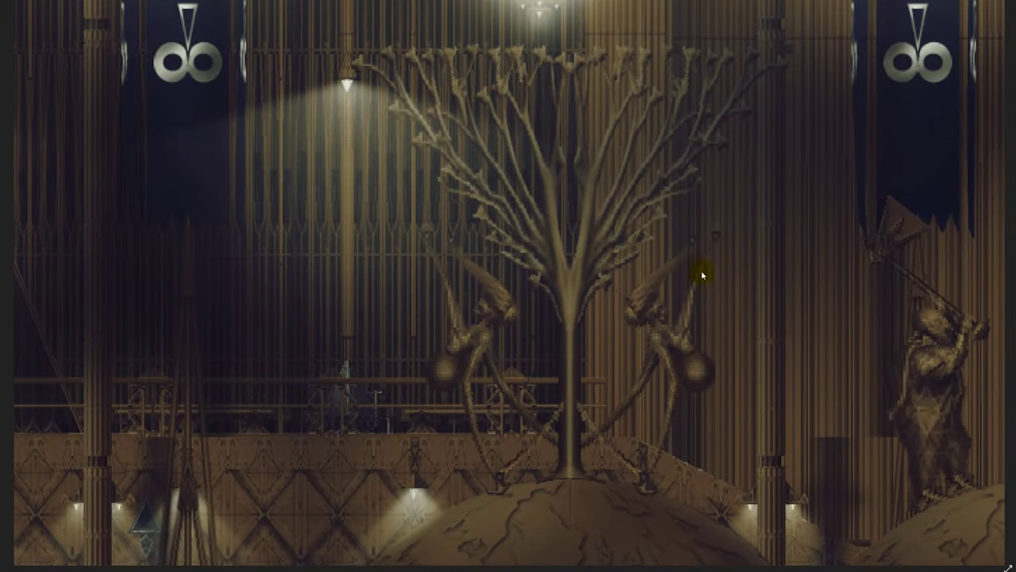
Pan past the statue and fan-shaped tree down to the figures' panel beneath the domes.
{"action": "left_click_drag", "start_coordinate": [804, 290], "coordinate": [333, 341]}
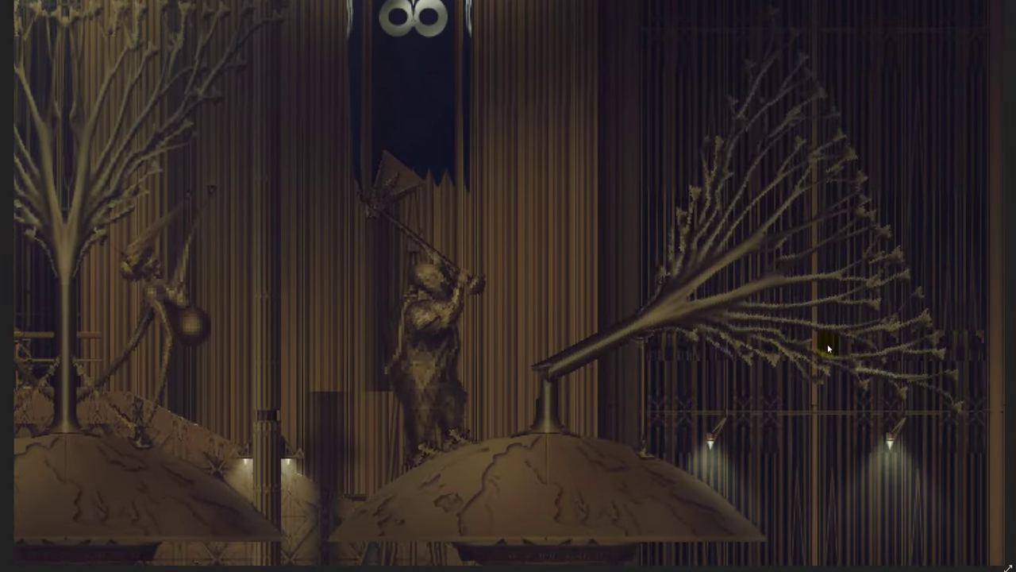
{"action": "left_click_drag", "start_coordinate": [667, 366], "coordinate": [729, 296]}
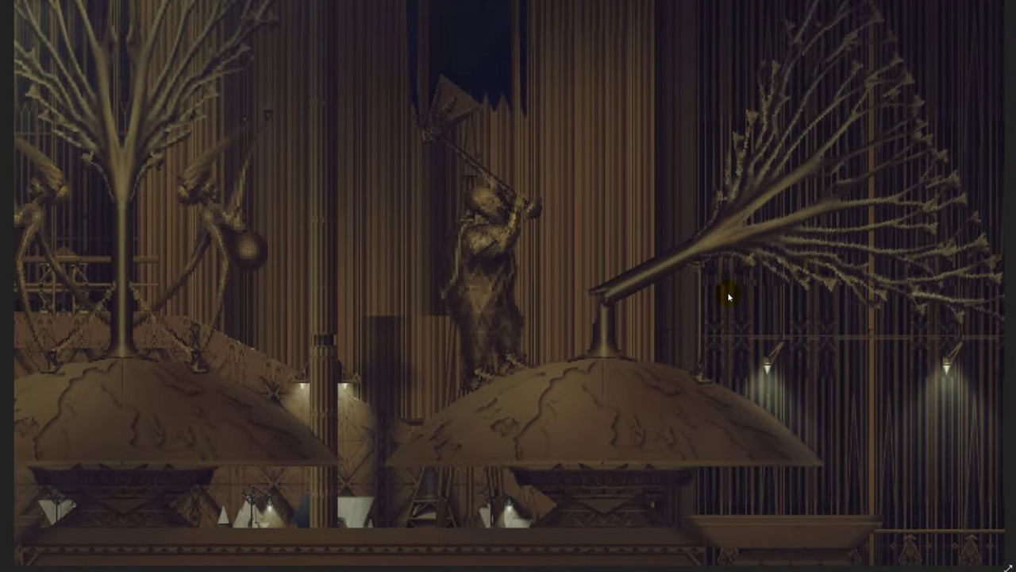
{"action": "scroll", "coordinate": [575, 375], "scroll_direction": "down", "scroll_amount": 3}
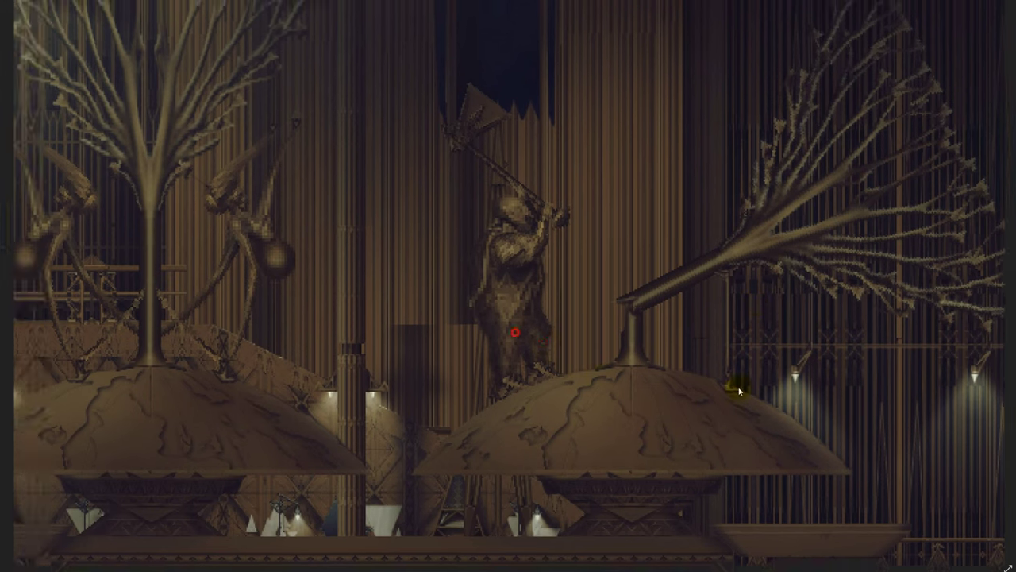
{"action": "scroll", "coordinate": [714, 412], "scroll_direction": "up", "scroll_amount": 5}
{"action": "mouse_move", "coordinate": [717, 494]}
{"action": "left_mouse_down"}
{"action": "mouse_move", "coordinate": [746, 325]}
{"action": "mouse_move", "coordinate": [719, 272]}
{"action": "left_mouse_up"}
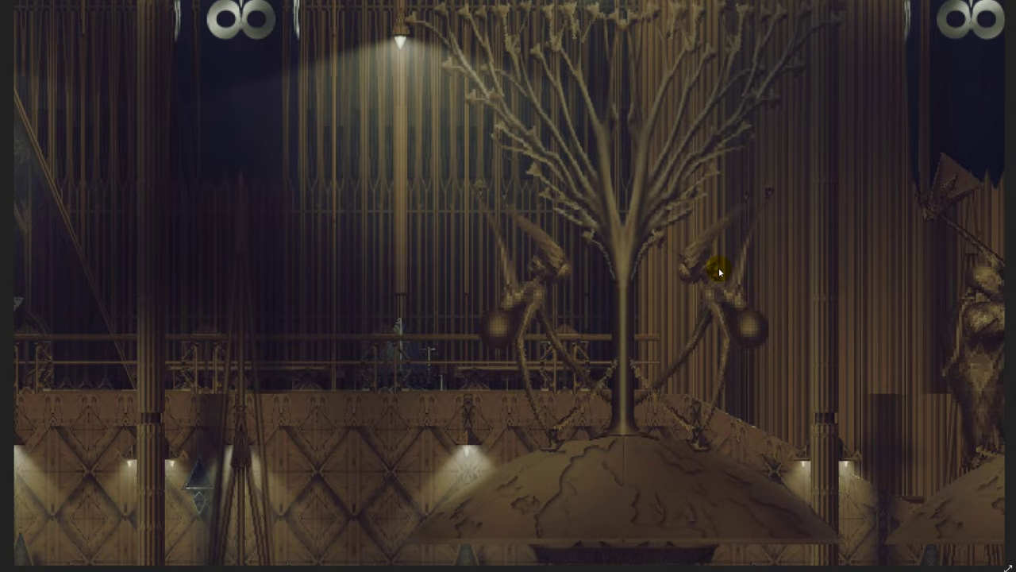
{"action": "mouse_move", "coordinate": [741, 370]}
{"action": "left_mouse_down"}
{"action": "mouse_move", "coordinate": [696, 250]}
{"action": "mouse_move", "coordinate": [497, 105]}
{"action": "left_mouse_up"}
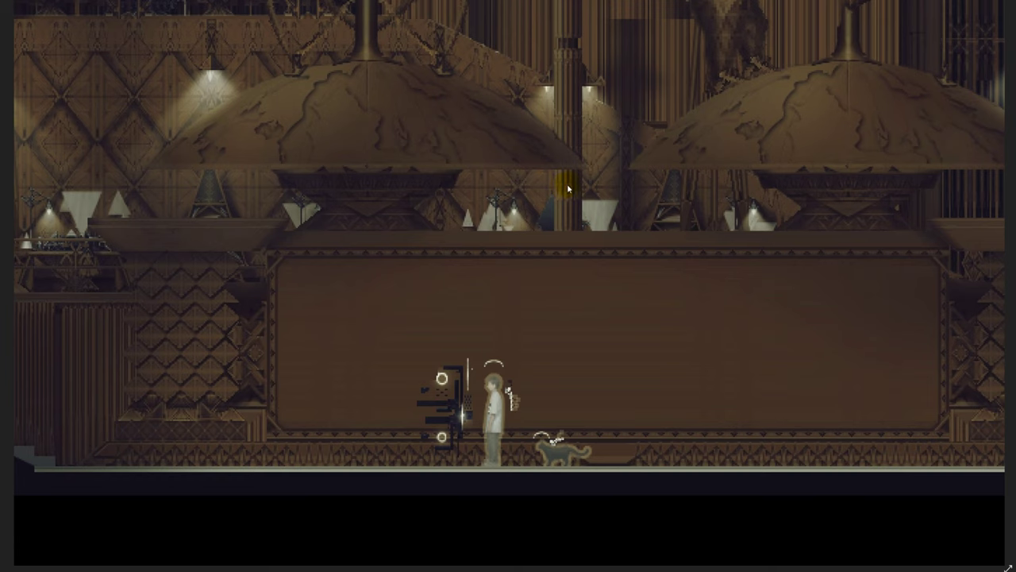
Pan along the lower panel and stairs to center the lit triangular ornaments.
{"action": "left_click_drag", "start_coordinate": [611, 211], "coordinate": [571, 206]}
{"action": "left_click_drag", "start_coordinate": [635, 230], "coordinate": [603, 223]}
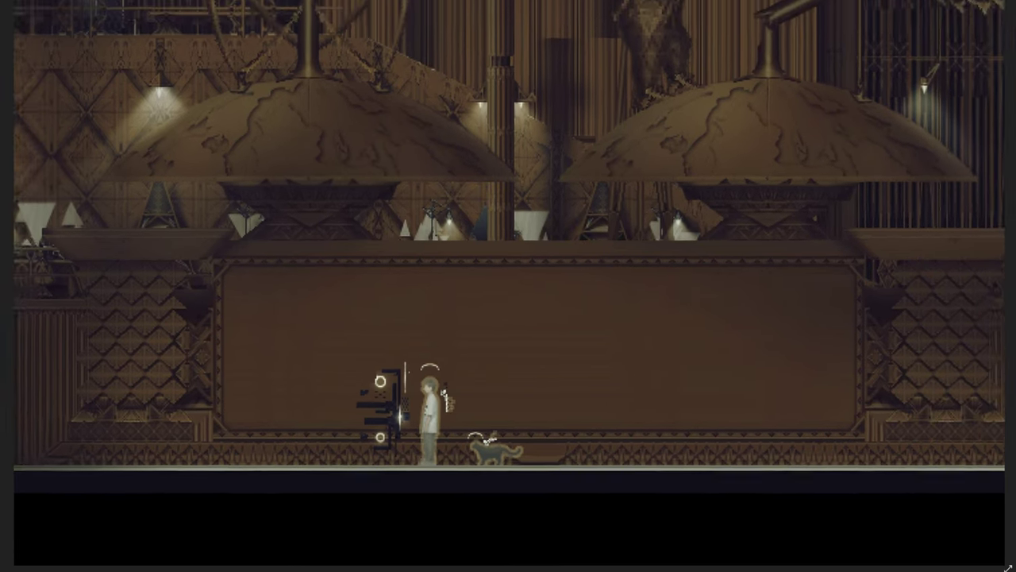
{"action": "scroll", "coordinate": [556, 219], "scroll_direction": "down", "scroll_amount": 5}
{"action": "left_click_drag", "start_coordinate": [513, 198], "coordinate": [548, 177]}
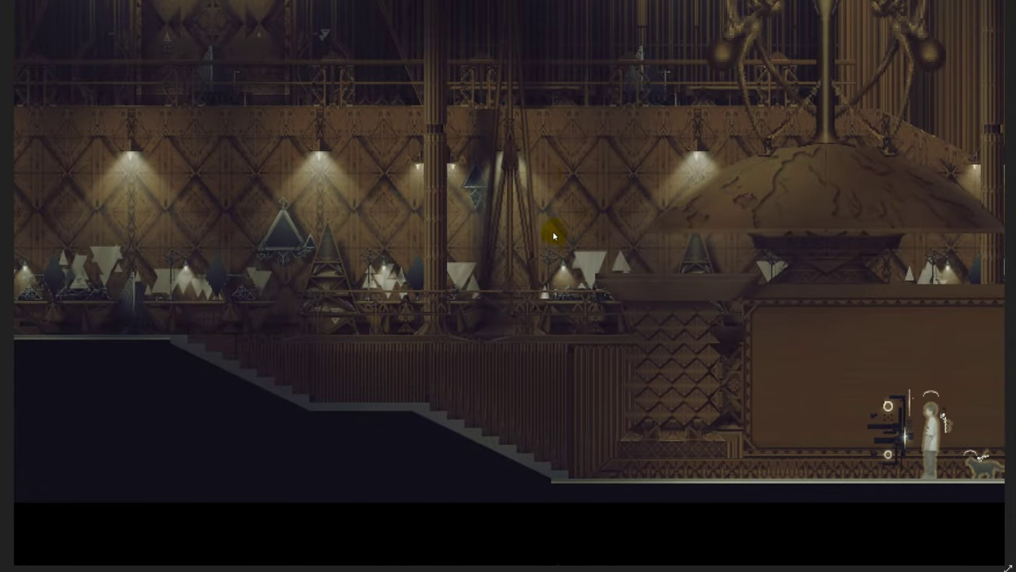
{"action": "left_click_drag", "start_coordinate": [542, 250], "coordinate": [622, 254]}
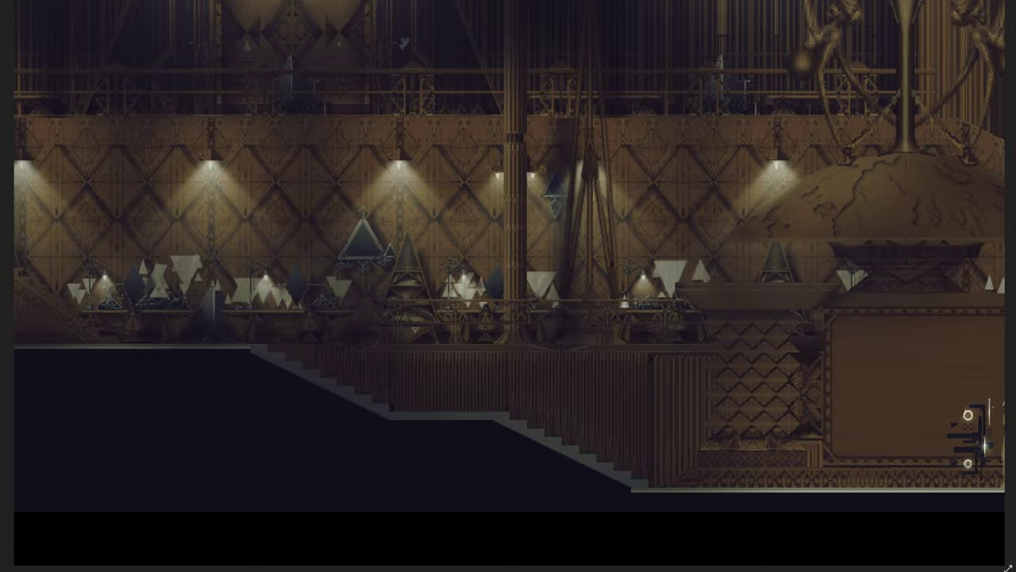
{"action": "scroll", "coordinate": [675, 202], "scroll_direction": "up", "scroll_amount": 4}
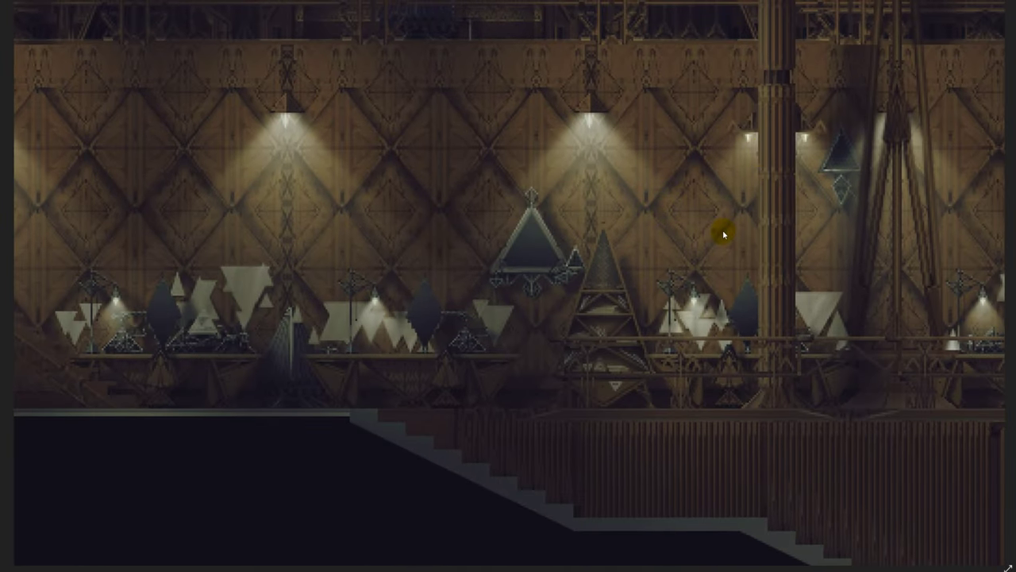
{"action": "left_click_drag", "start_coordinate": [724, 234], "coordinate": [726, 258]}
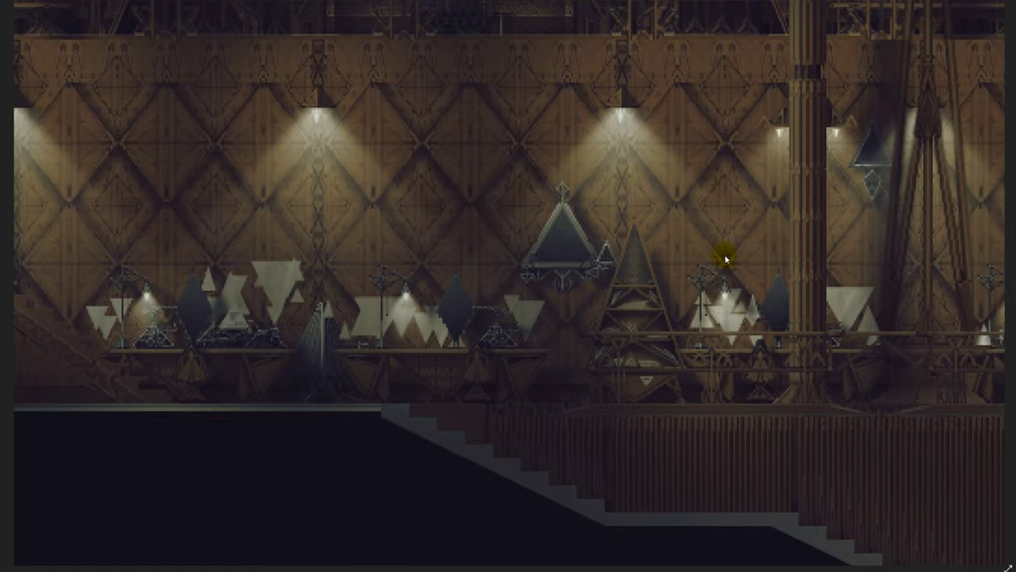
Pan left along the patterned wall until the diagonal staircase appears.
{"action": "mouse_move", "coordinate": [752, 257]}
{"action": "left_mouse_down"}
{"action": "mouse_move", "coordinate": [621, 190]}
{"action": "mouse_move", "coordinate": [813, 220]}
{"action": "mouse_move", "coordinate": [865, 240]}
{"action": "left_mouse_up"}
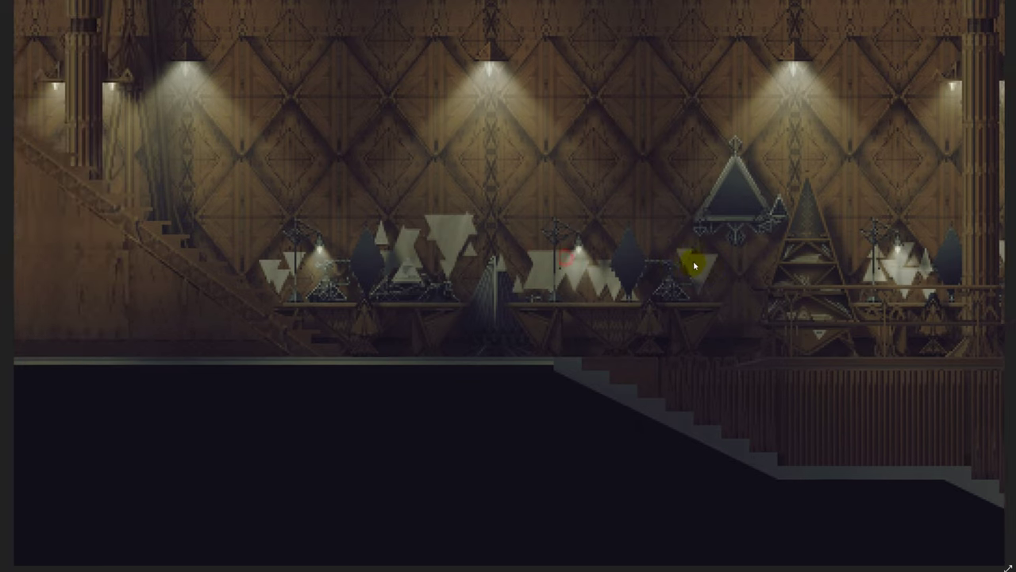
{"action": "left_click_drag", "start_coordinate": [578, 258], "coordinate": [679, 273]}
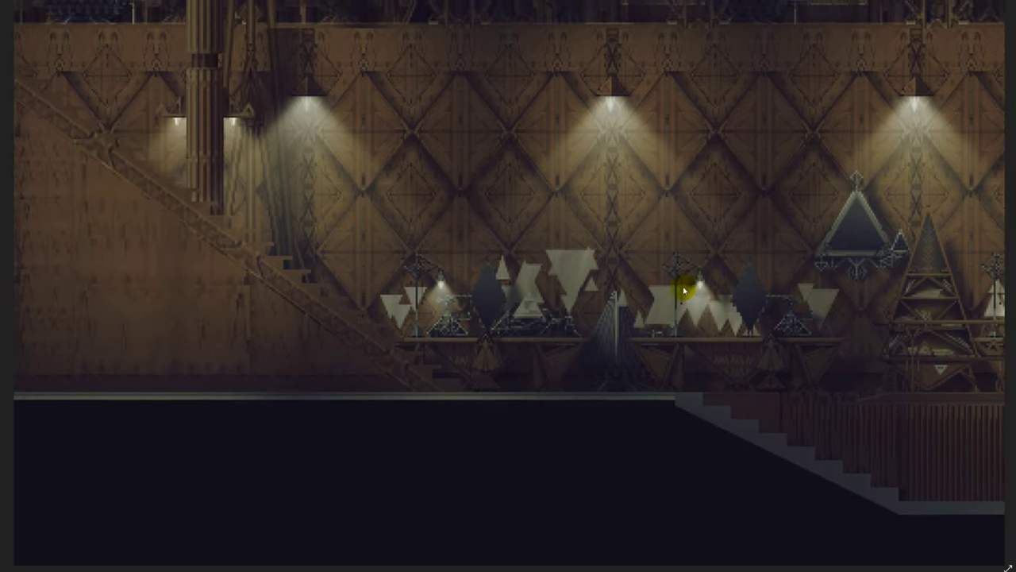